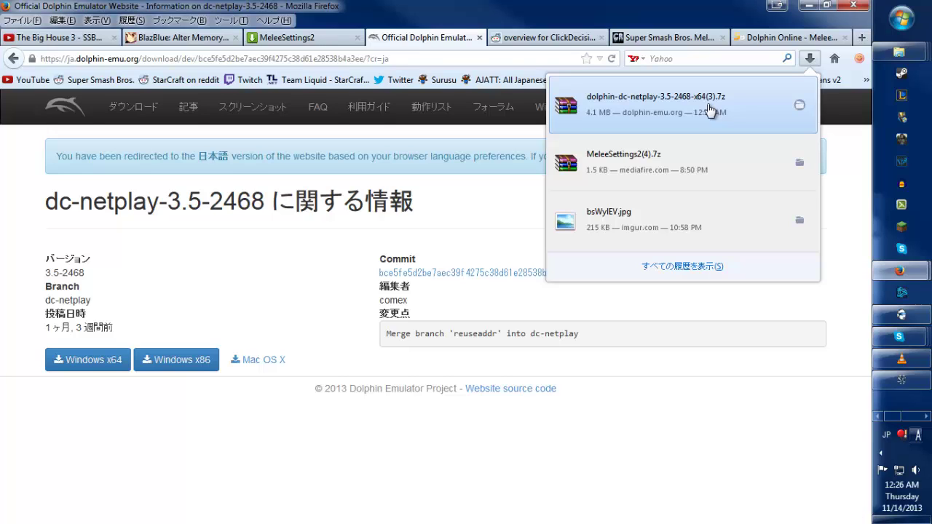
pyautogui.rightClick(707, 109)
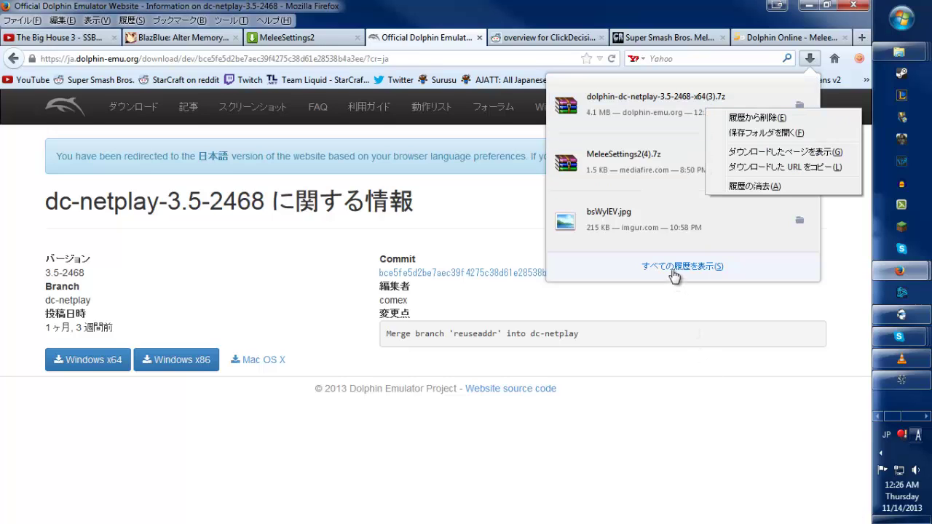
pyautogui.click(707, 296)
pyautogui.click(702, 333)
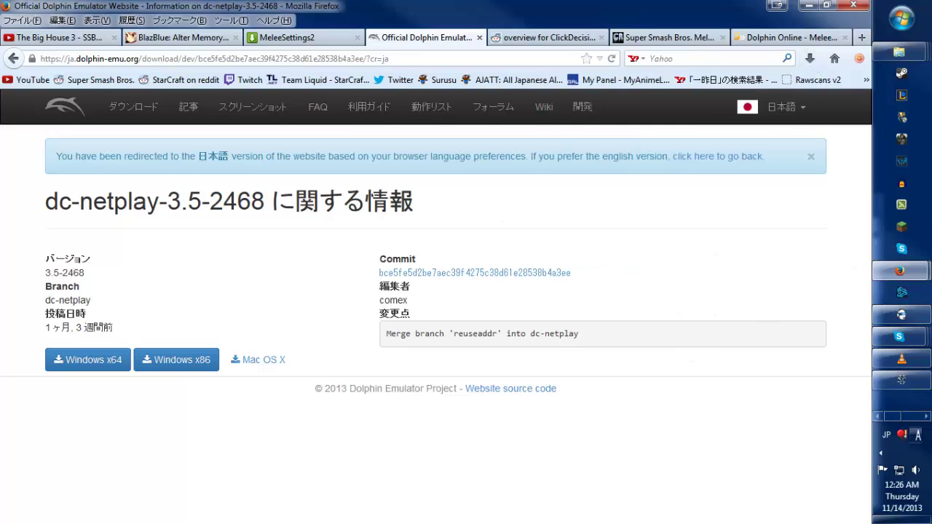
# Switch to the Dolphin-x64 folder, launch the Dolphin application and bring up its window
pyautogui.hotkey('alt', 'Tab')
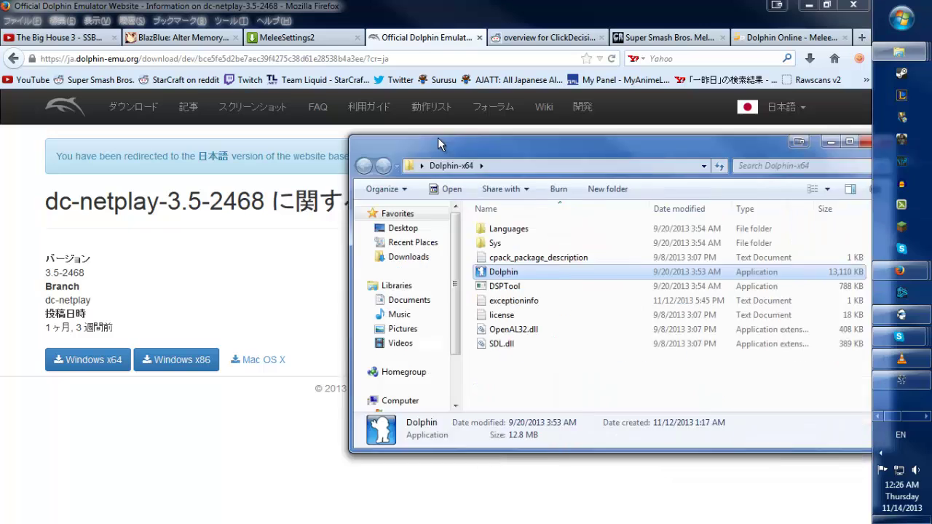
pyautogui.moveTo(437, 138); pyautogui.dragTo(375, 129)
pyautogui.click(474, 362)
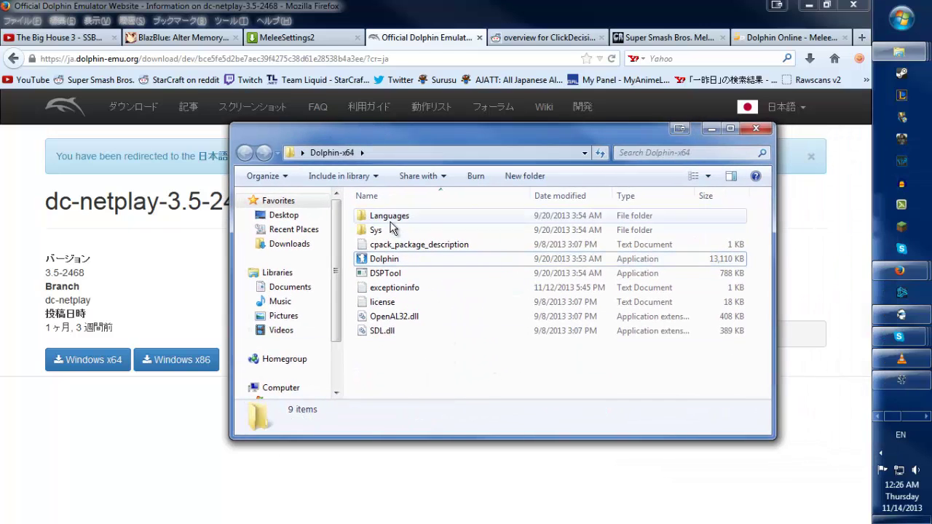
pyautogui.doubleClick(399, 260)
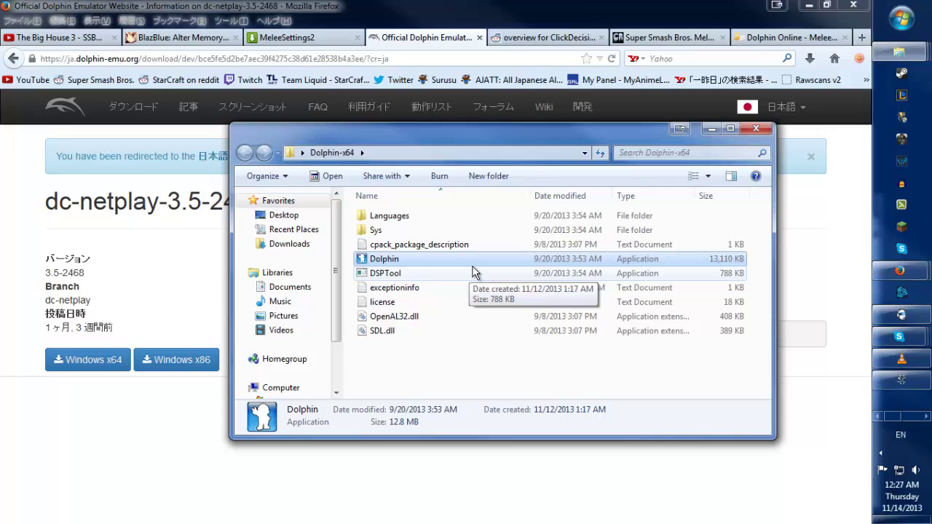
pyautogui.click(923, 418)
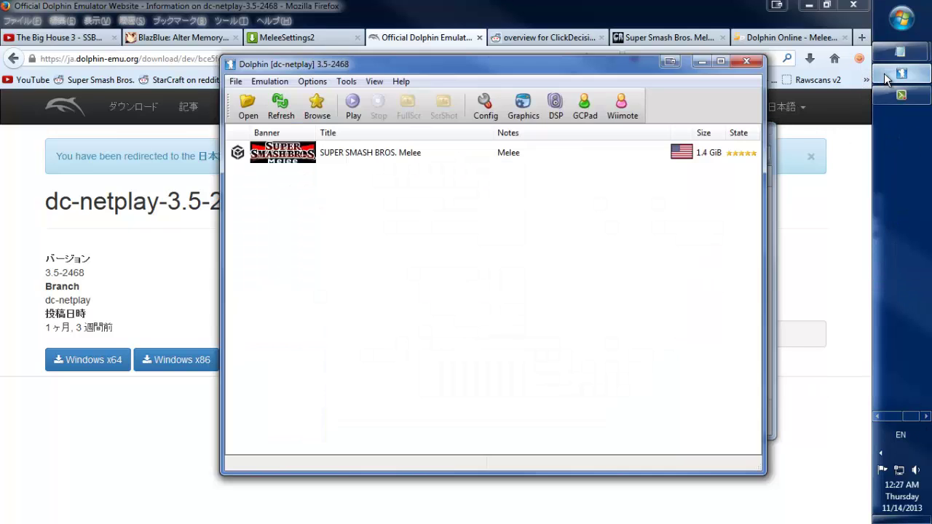
pyautogui.hotkey('alt', 'Tab')
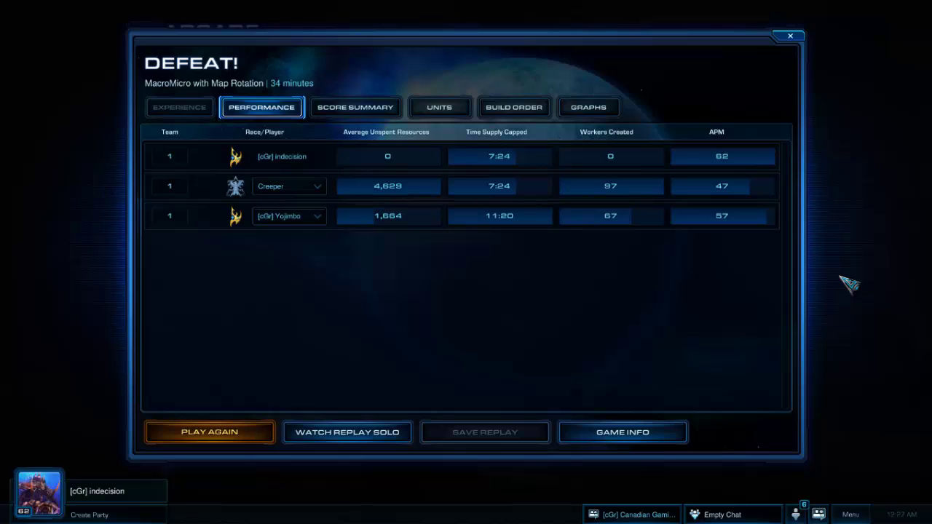
pyautogui.hotkey('alt', 'Tab')
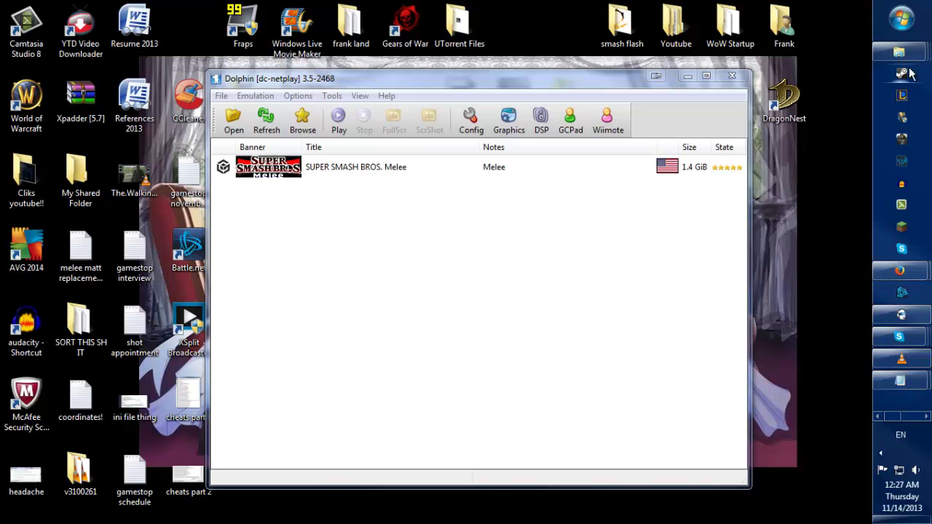
# Browse to the GameSettings folder under Documents\Dolphin Emulator, inspect its game configuration file and put the folder window away
pyautogui.click(902, 19)
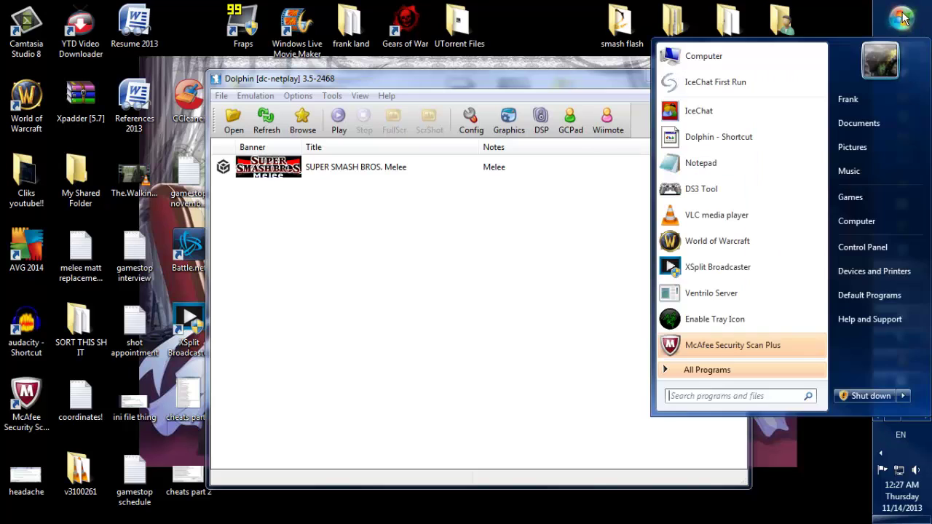
pyautogui.click(872, 217)
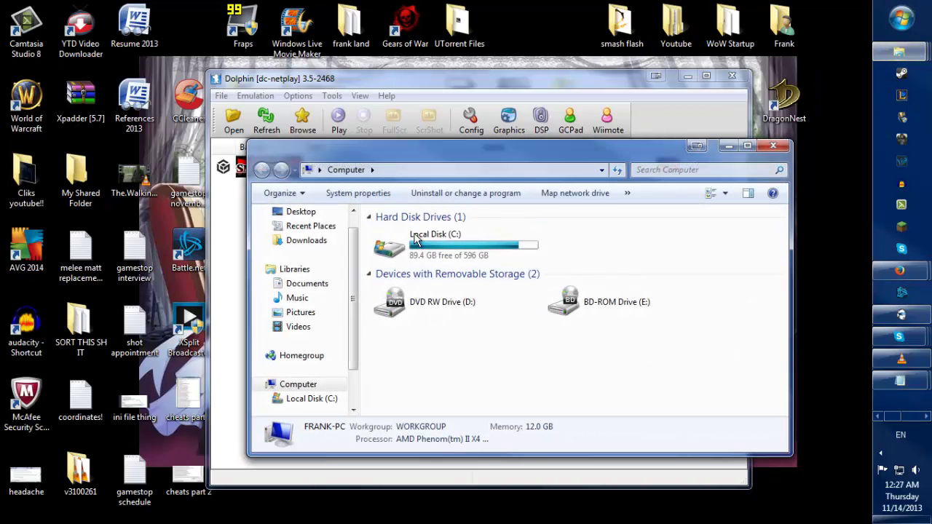
pyautogui.click(328, 290)
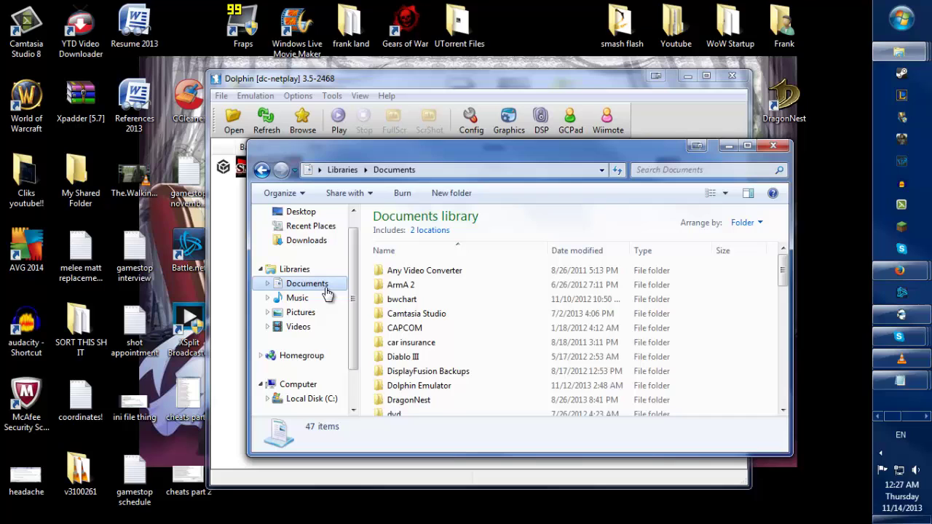
pyautogui.doubleClick(435, 389)
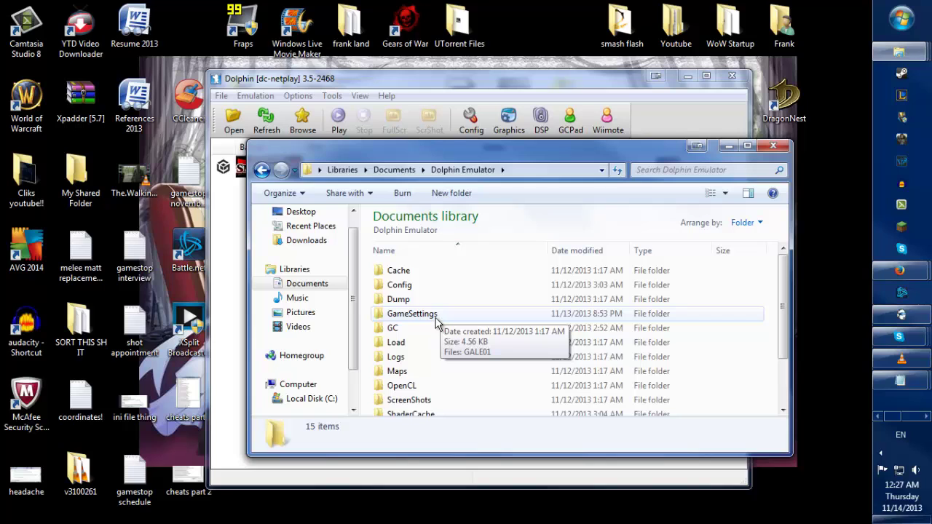
pyautogui.doubleClick(436, 319)
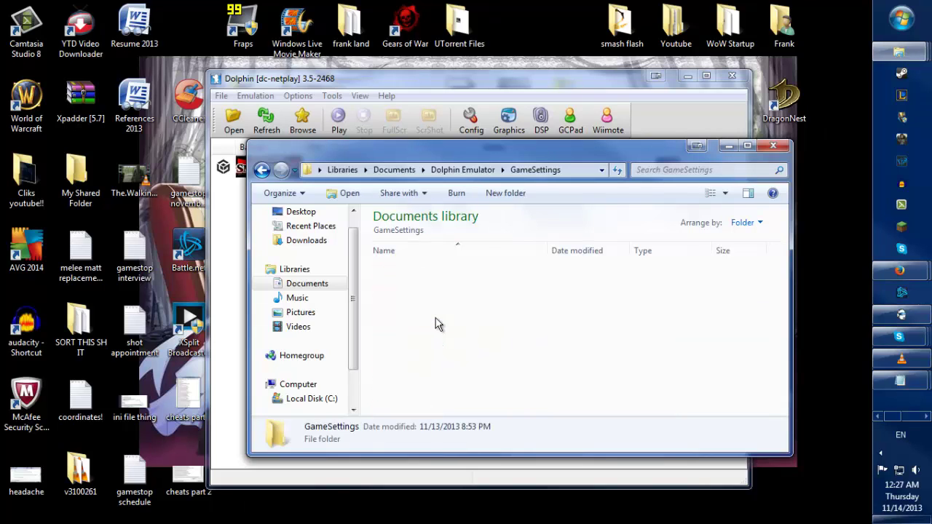
pyautogui.moveTo(500, 367); pyautogui.dragTo(459, 341)
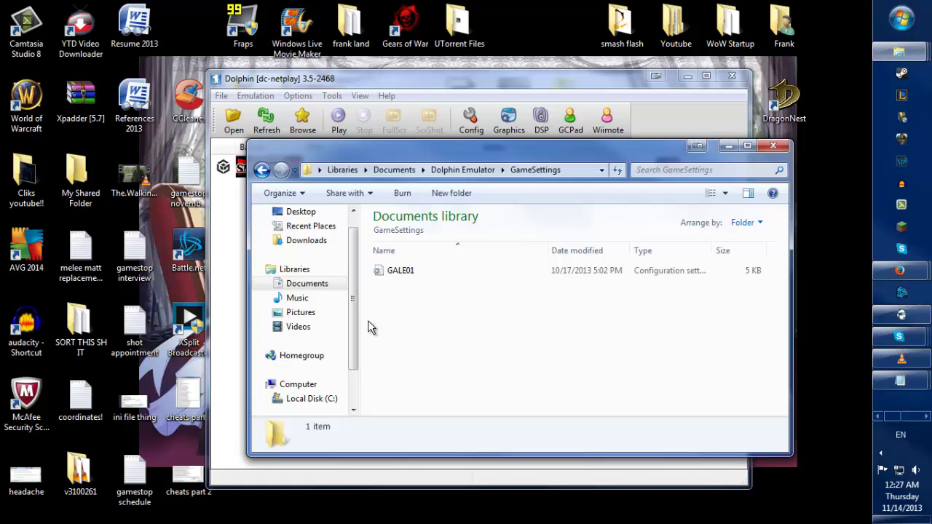
pyautogui.click(731, 152)
pyautogui.moveTo(575, 335); pyautogui.dragTo(450, 317)
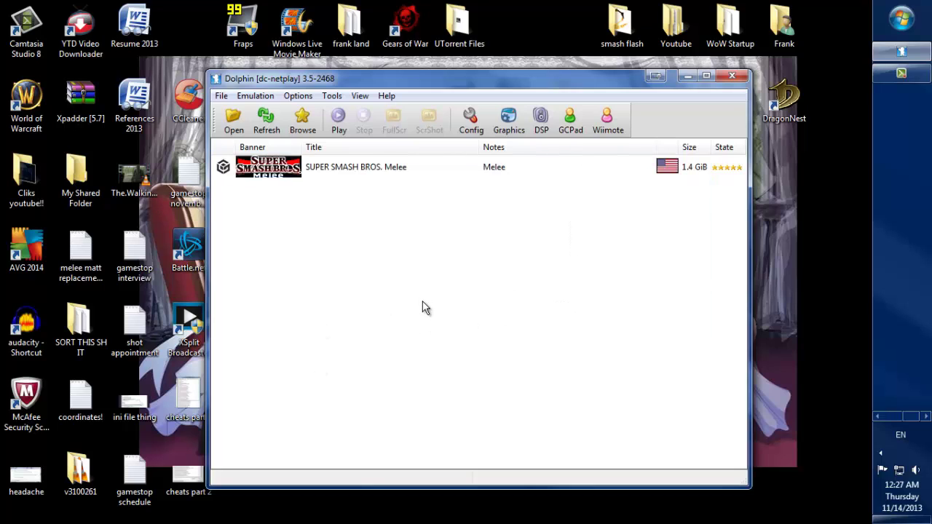
pyautogui.moveTo(431, 268); pyautogui.dragTo(353, 234)
pyautogui.moveTo(406, 252); pyautogui.dragTo(371, 244)
# Place the GC games folder on the visible desktop beside UTorrent Files, open it briefly and return to Dolphin
pyautogui.moveTo(867, 22); pyautogui.dragTo(513, 23)
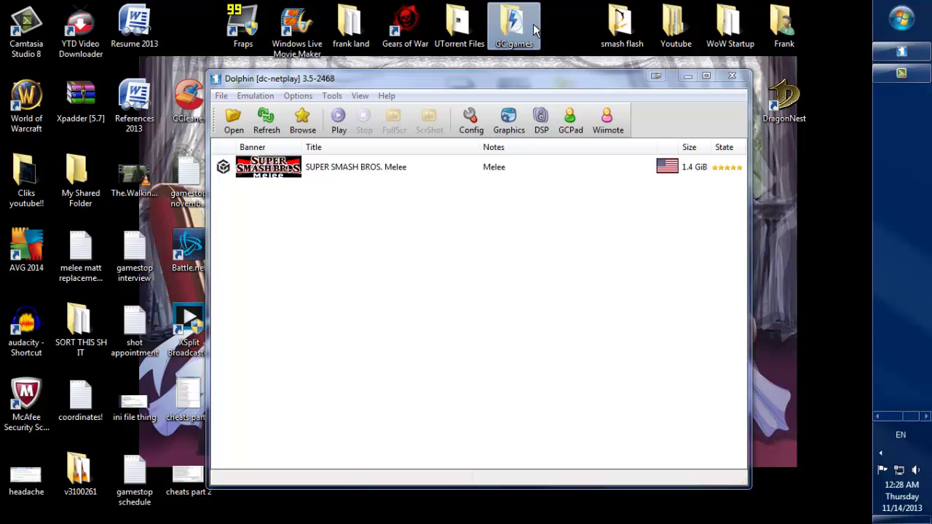
pyautogui.doubleClick(514, 23)
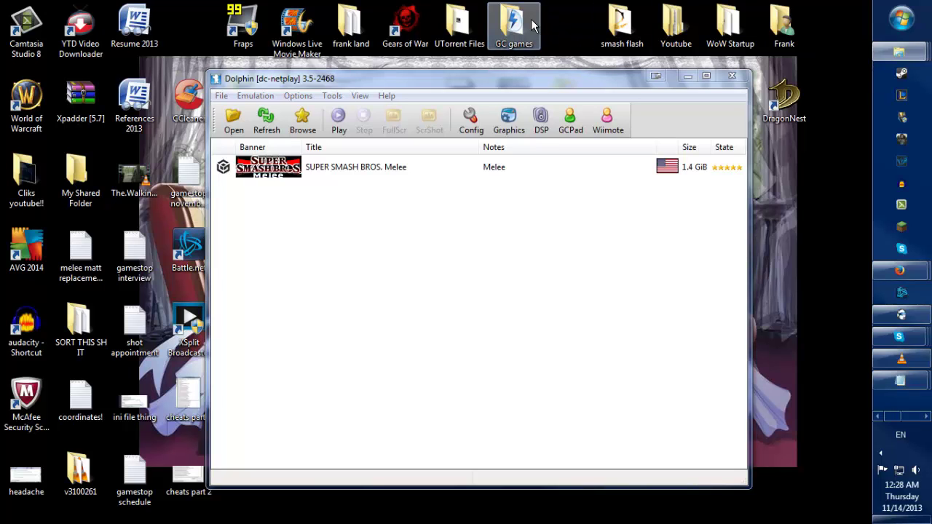
pyautogui.click(790, 162)
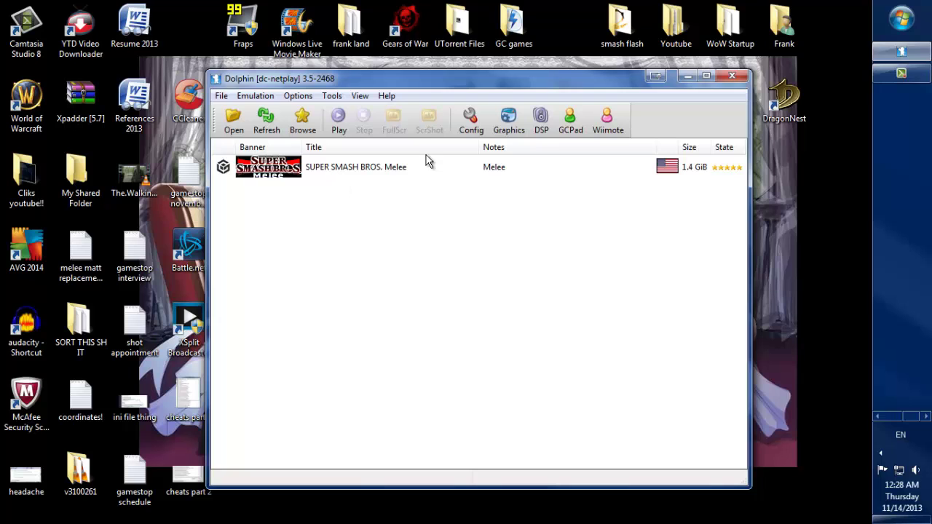
# Open the properties of SUPER SMASH BROS. Melee, look at its list of AR codes and close the dialog
pyautogui.rightClick(363, 168)
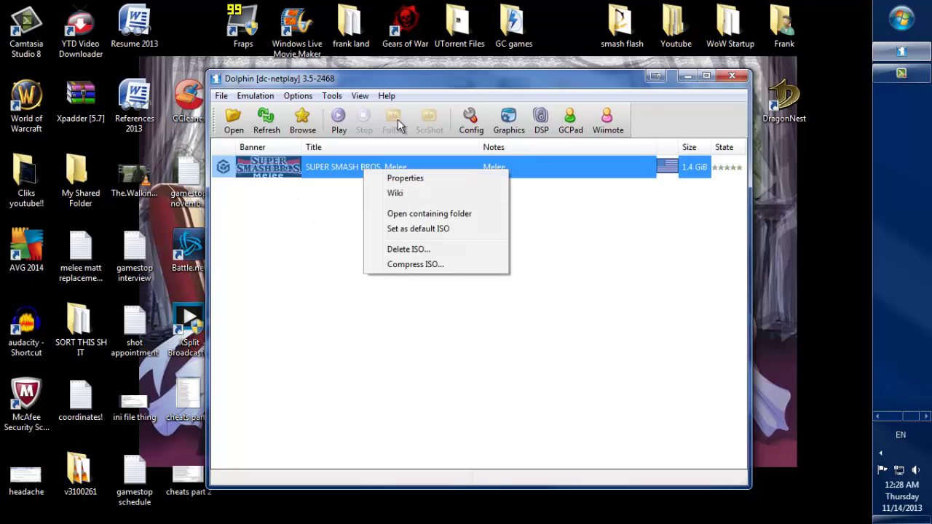
pyautogui.click(429, 180)
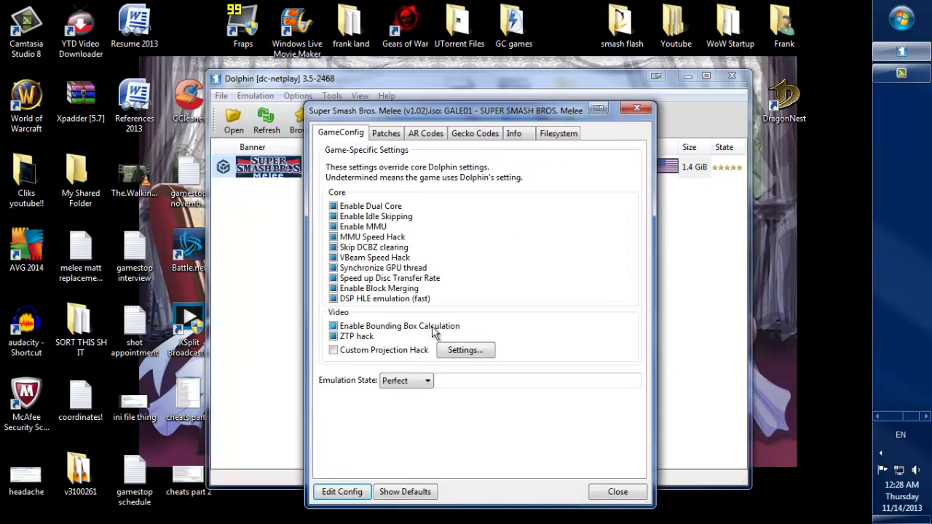
pyautogui.click(410, 139)
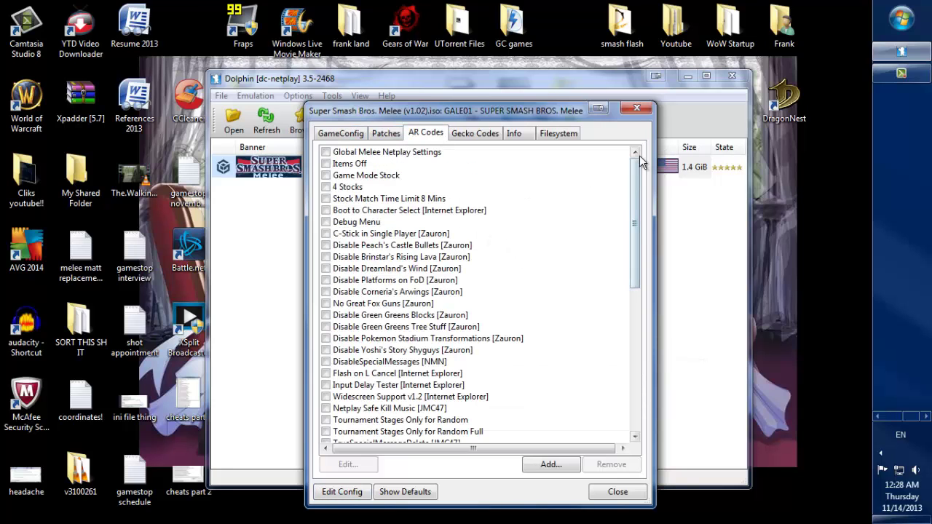
pyautogui.click(638, 110)
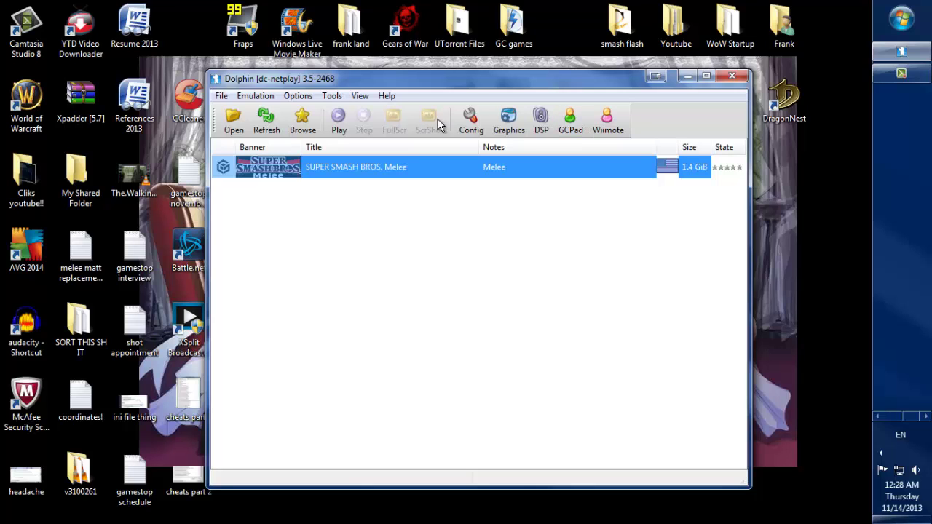
# Review the General, Interface and Audio settings in the Dolphin configuration, including the audio backend choices
pyautogui.click(471, 121)
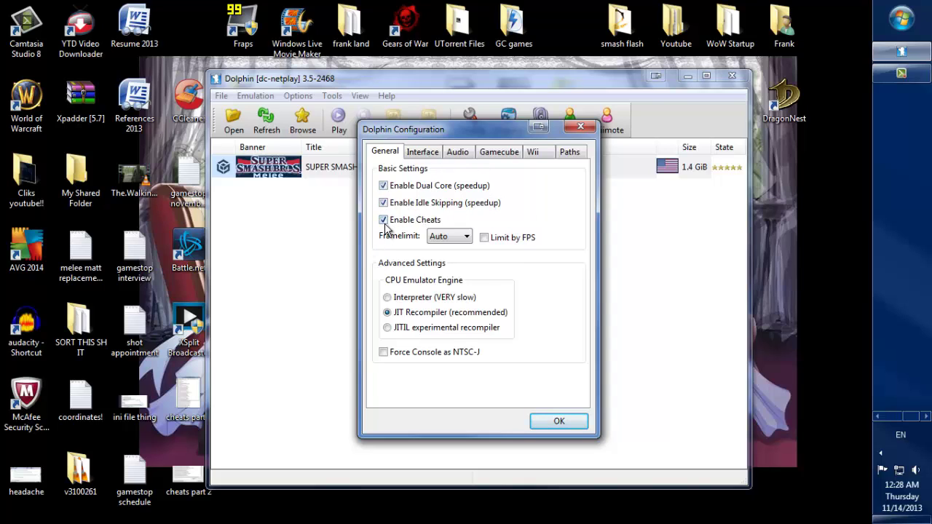
pyautogui.click(429, 153)
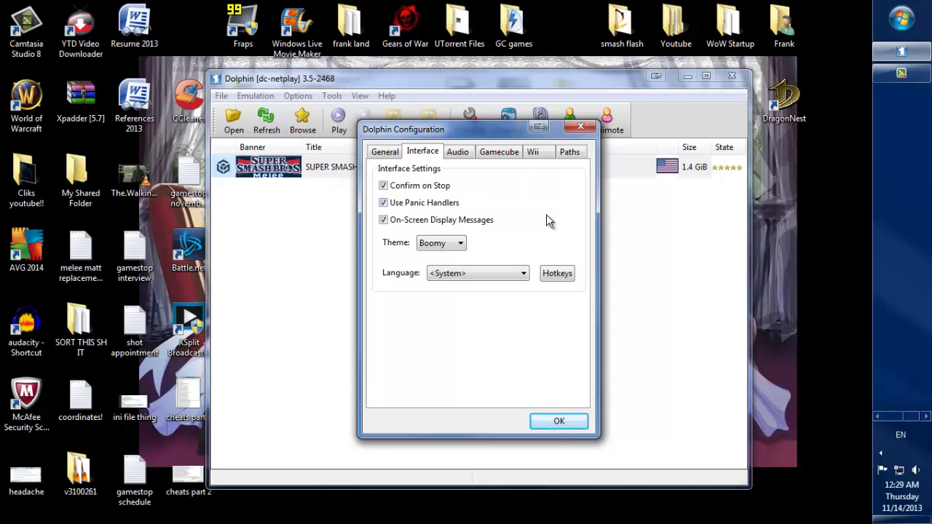
pyautogui.click(459, 156)
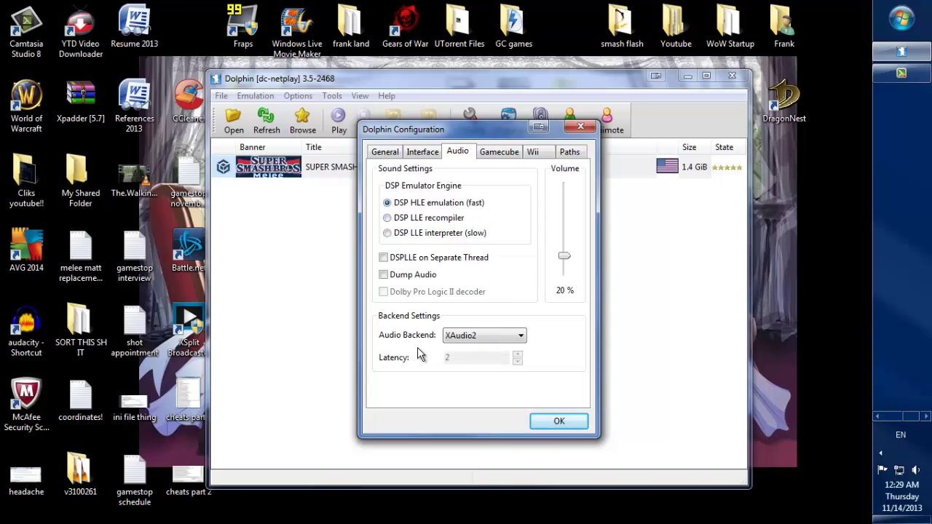
pyautogui.click(518, 335)
pyautogui.click(567, 338)
# Review the Gamecube, Wii and Paths settings, including controller ports and ISO directories, and close the configuration
pyautogui.click(499, 153)
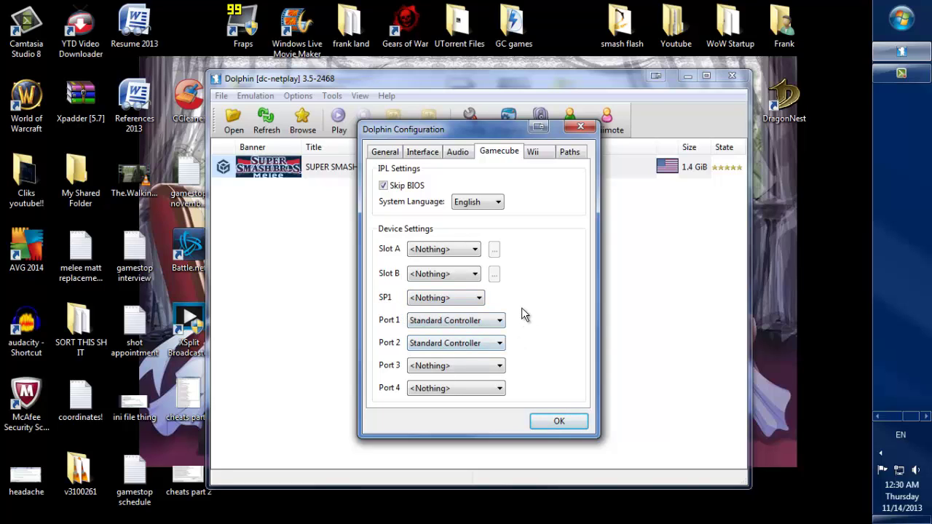
pyautogui.click(568, 156)
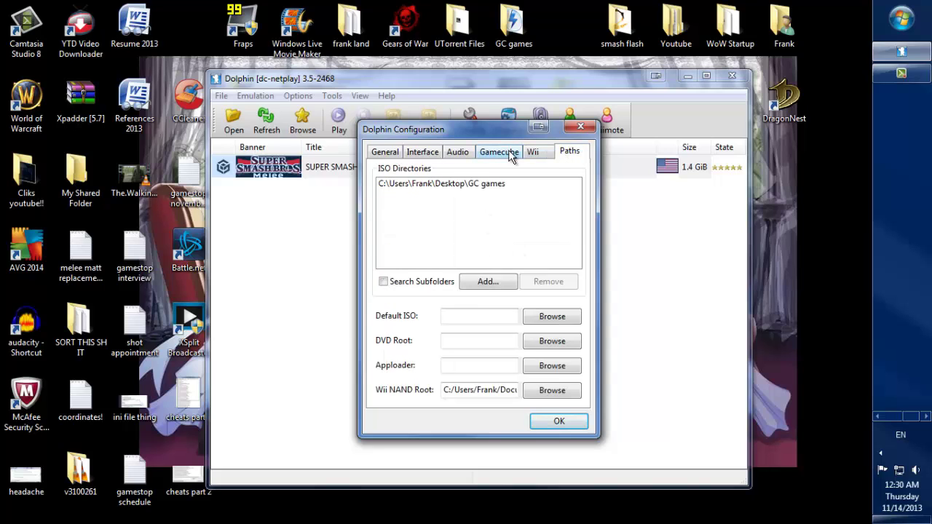
pyautogui.click(540, 155)
pyautogui.click(570, 153)
pyautogui.click(581, 127)
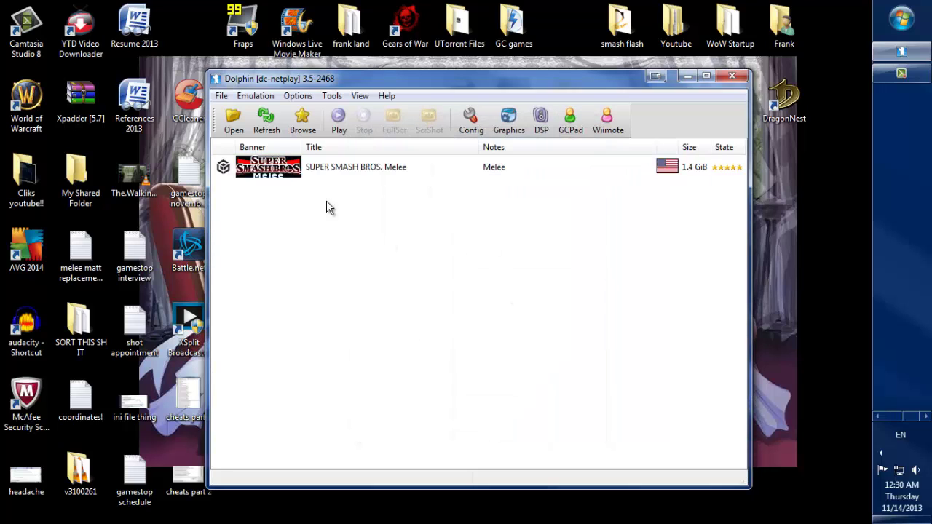
# Find the Global Melee Netplay Settings entry with the code credits in Melee's AR codes, check its enabled state and close the properties
pyautogui.rightClick(323, 166)
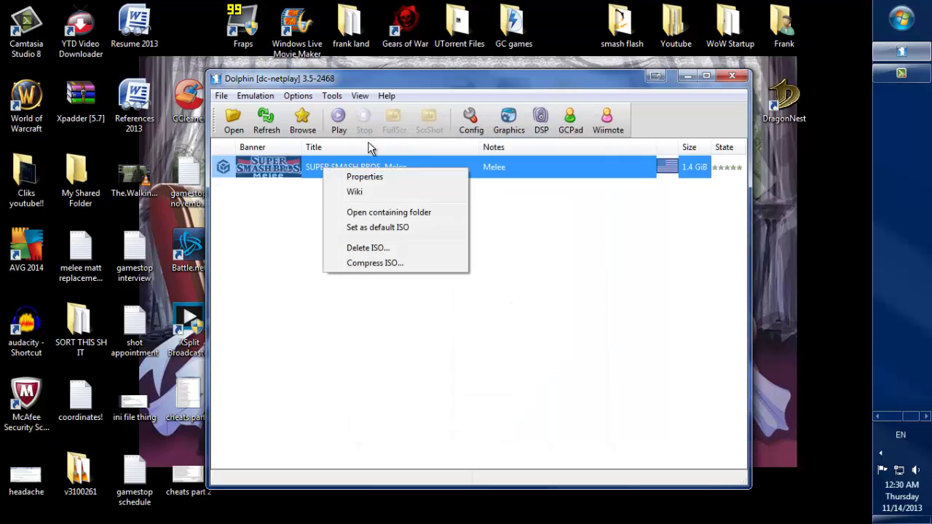
pyautogui.click(403, 177)
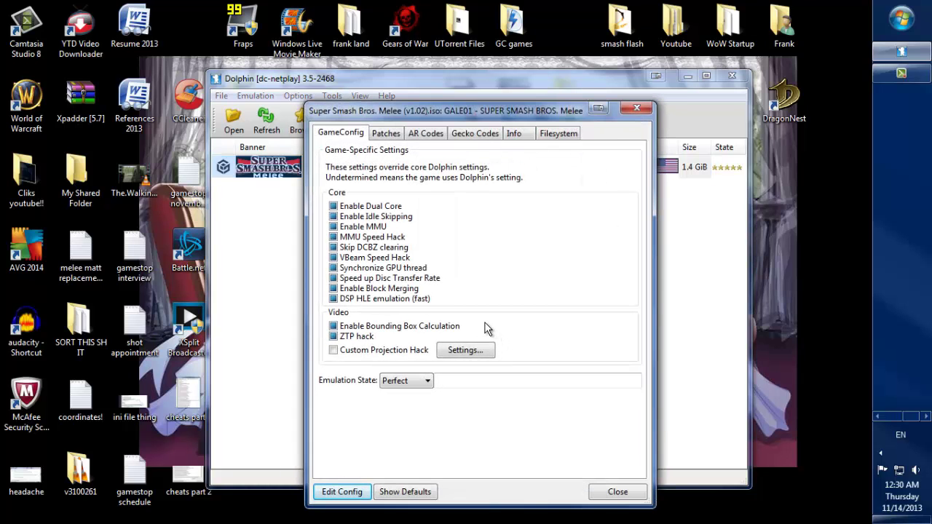
pyautogui.click(423, 137)
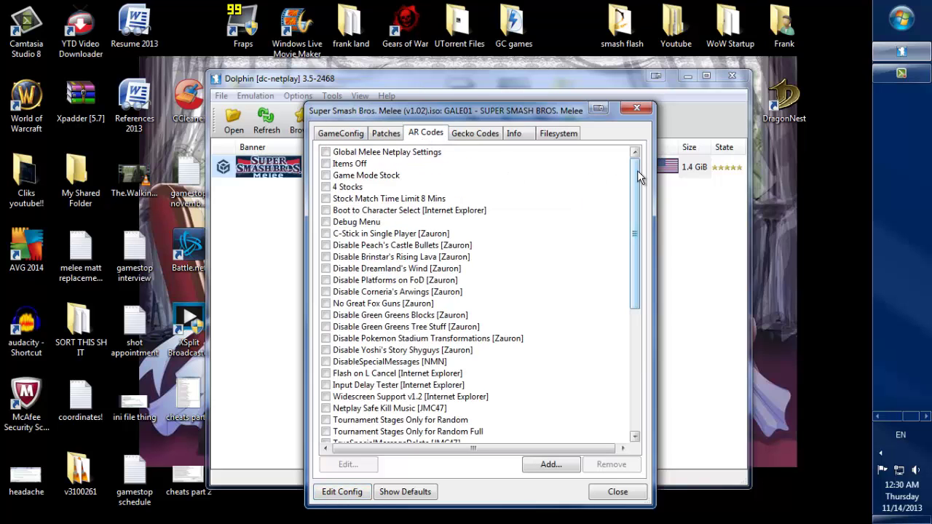
pyautogui.moveTo(639, 177); pyautogui.dragTo(650, 317)
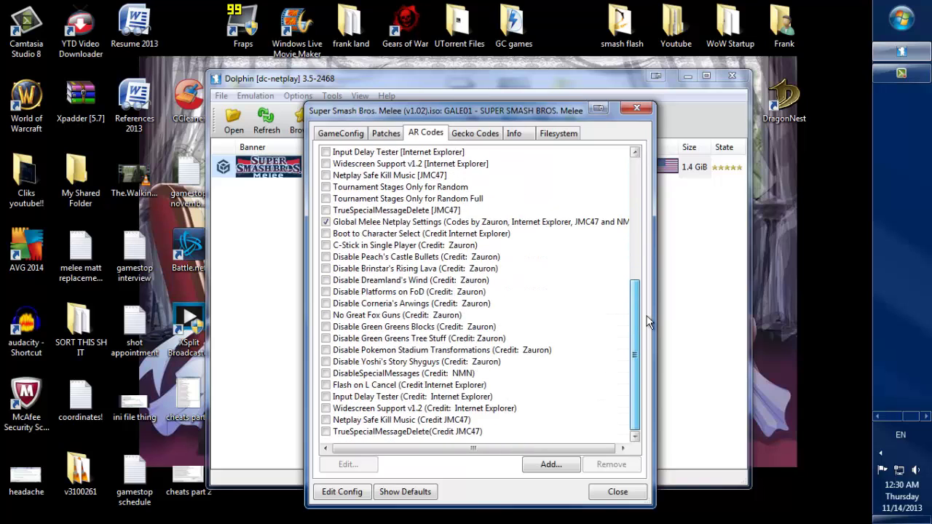
pyautogui.click(359, 225)
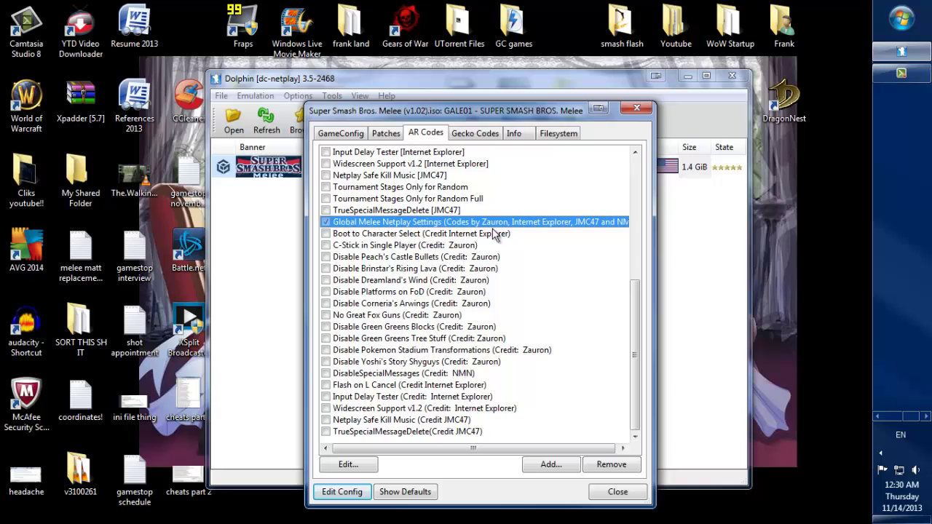
pyautogui.moveTo(501, 447); pyautogui.dragTo(539, 454)
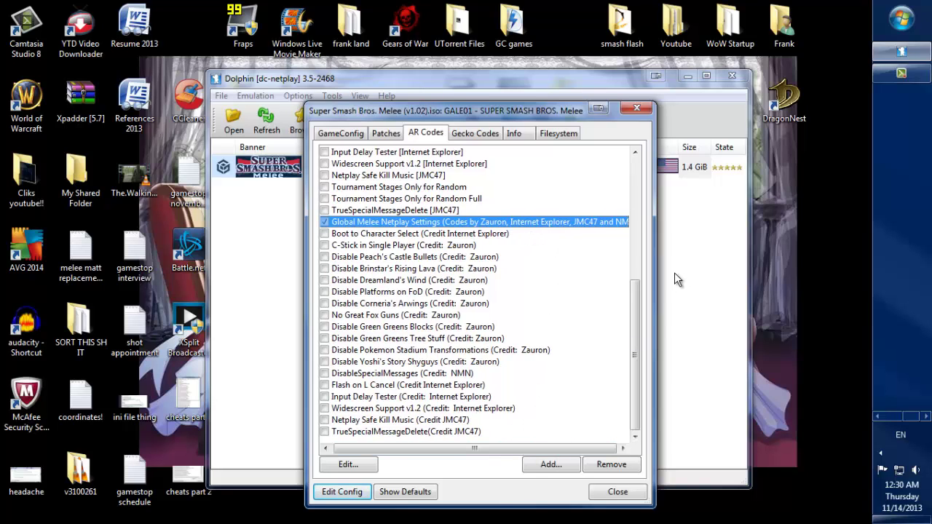
pyautogui.click(629, 109)
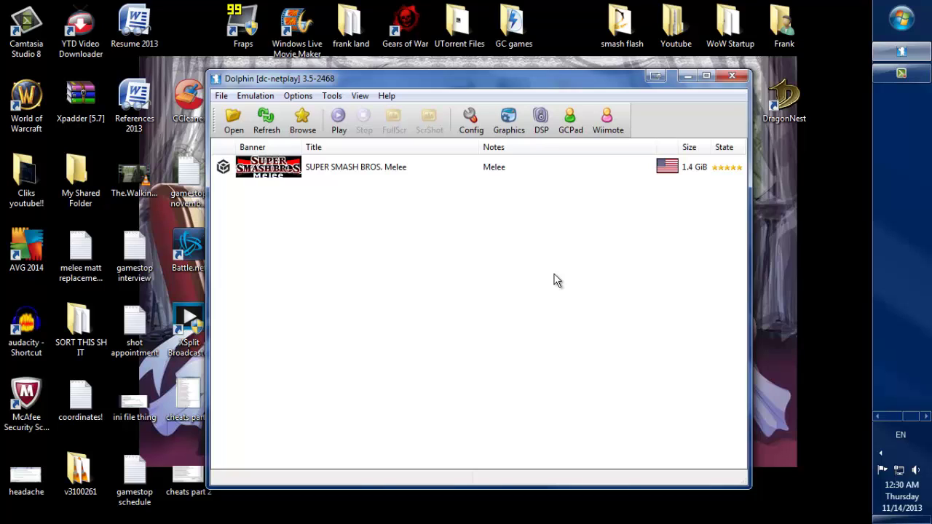
# Review the General, Enhancements, Hacks and Advanced settings in the OpenGL graphics configuration and close it
pyautogui.click(514, 128)
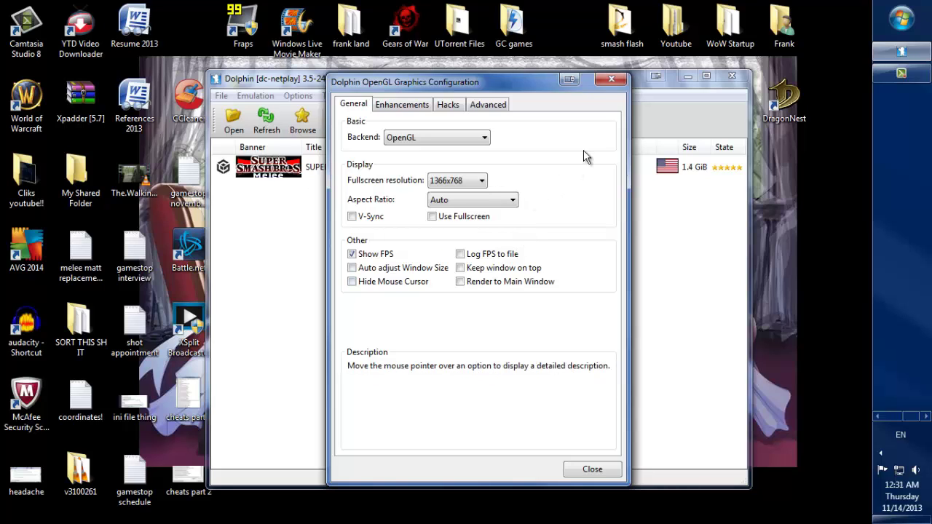
pyautogui.click(402, 105)
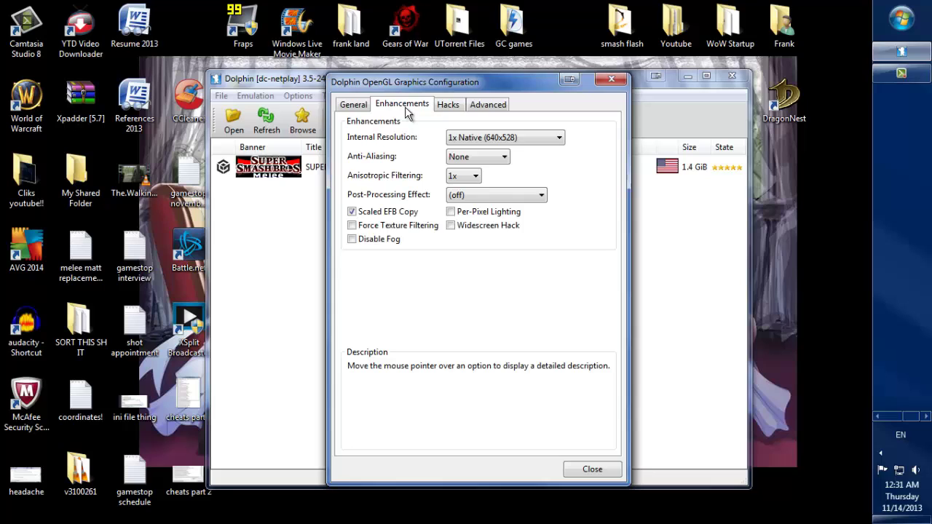
pyautogui.click(446, 106)
pyautogui.click(487, 106)
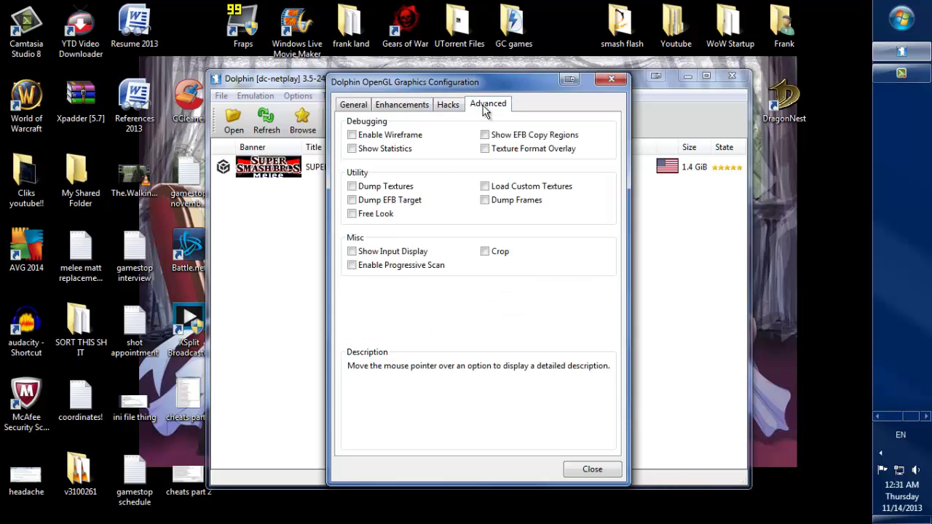
pyautogui.click(353, 109)
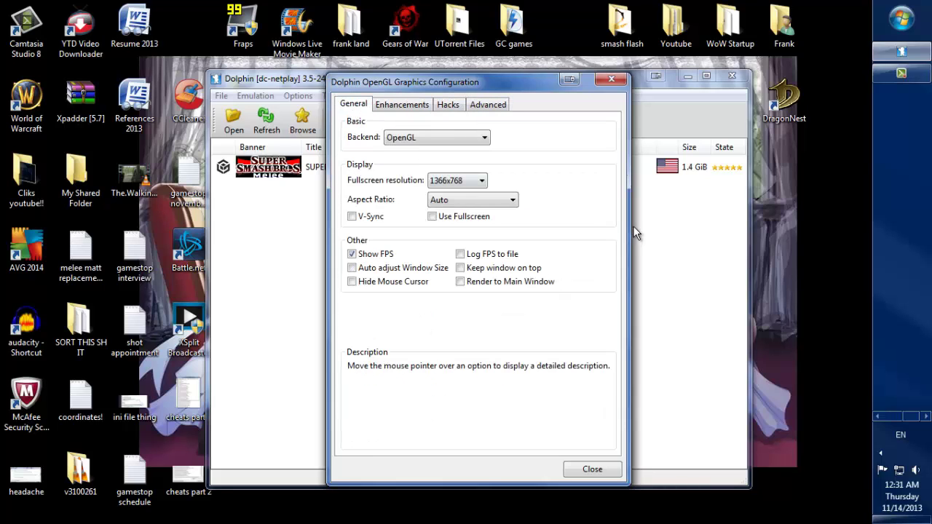
pyautogui.click(591, 470)
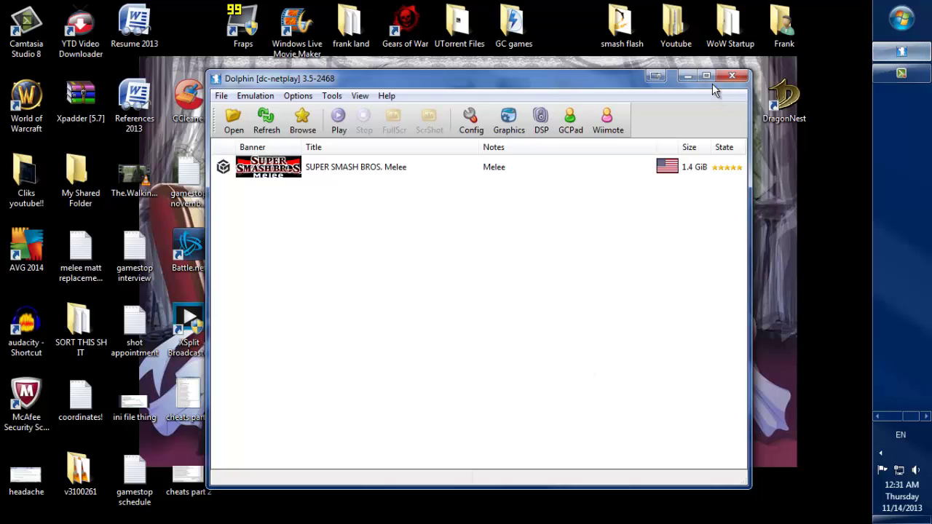
# Launch IceChat by searching the installed programs for "ice" and connect to the favorite server irc.rizon.net
pyautogui.moveTo(526, 85); pyautogui.dragTo(602, 91)
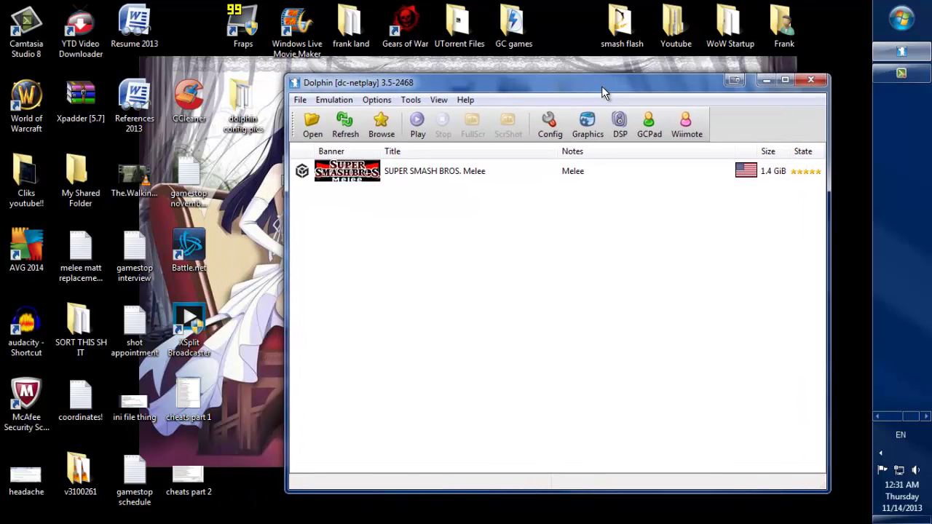
pyautogui.click(897, 16)
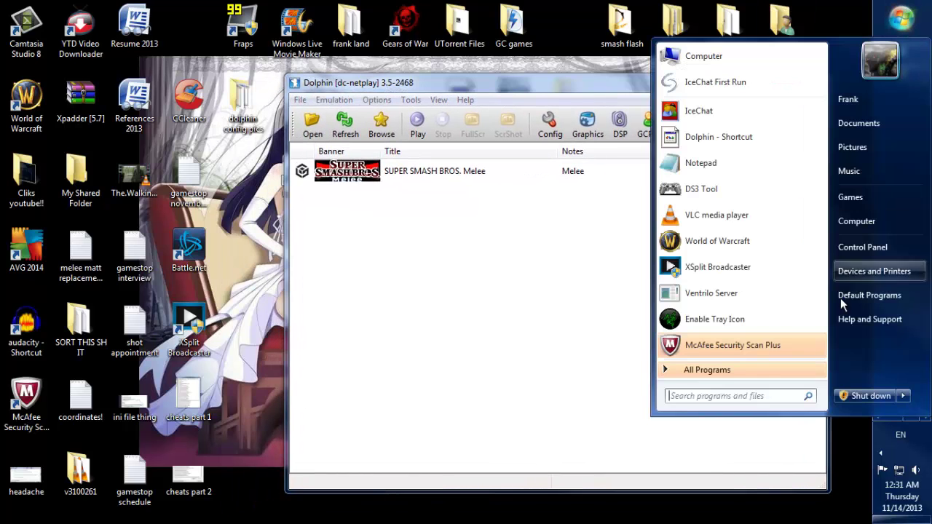
pyautogui.click(735, 395)
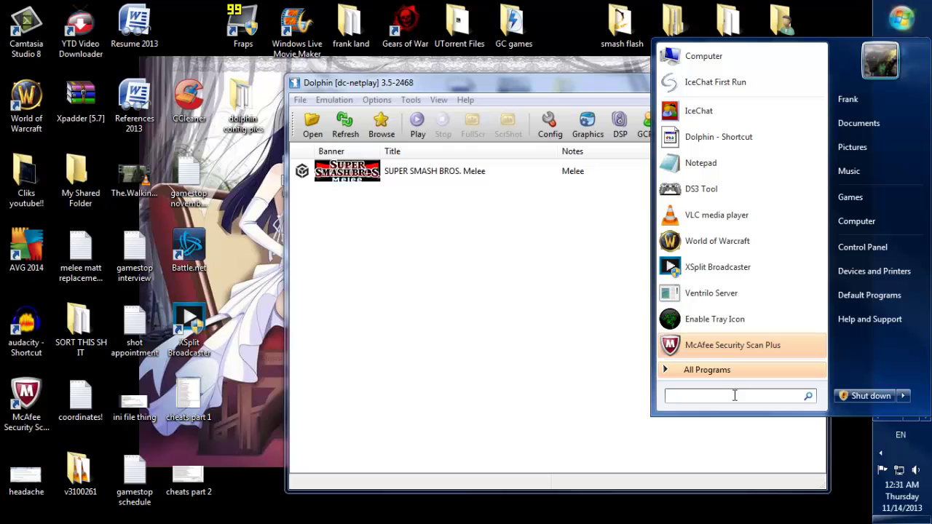
pyautogui.write('ice')
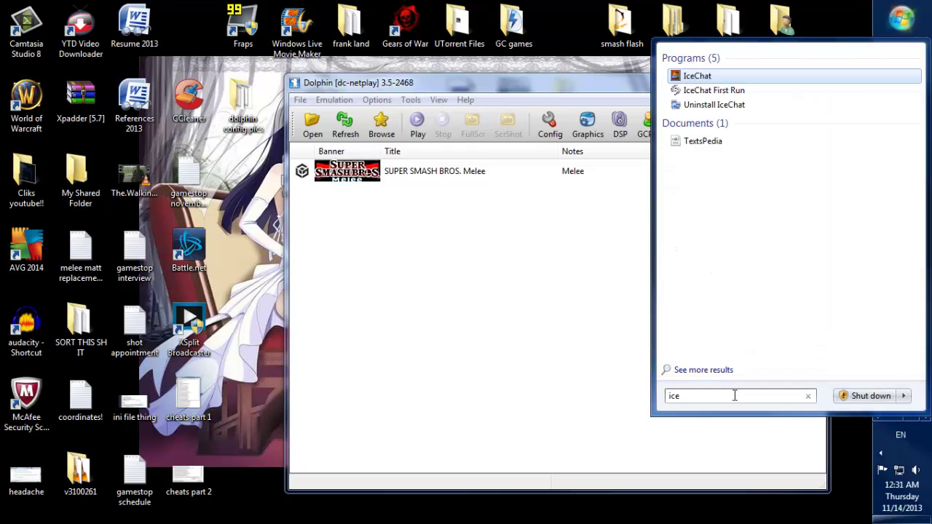
pyautogui.press('Return')
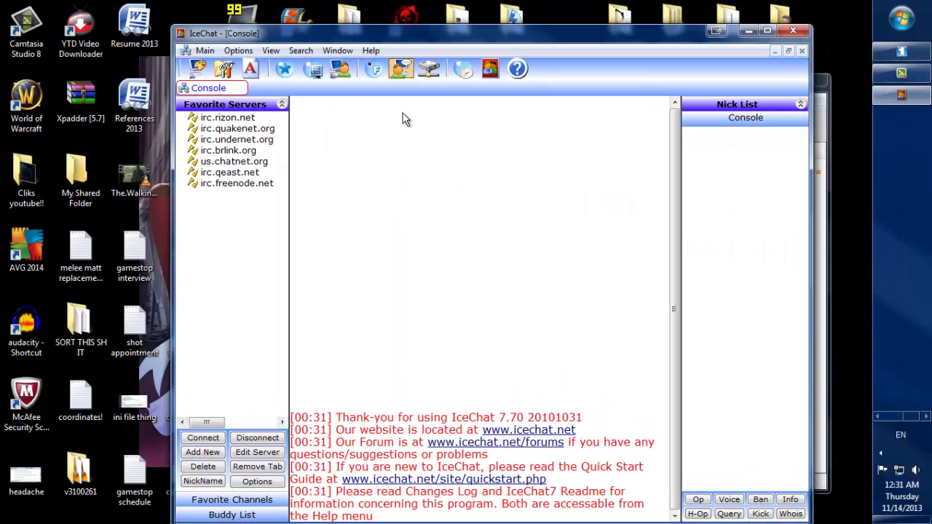
pyautogui.click(225, 119)
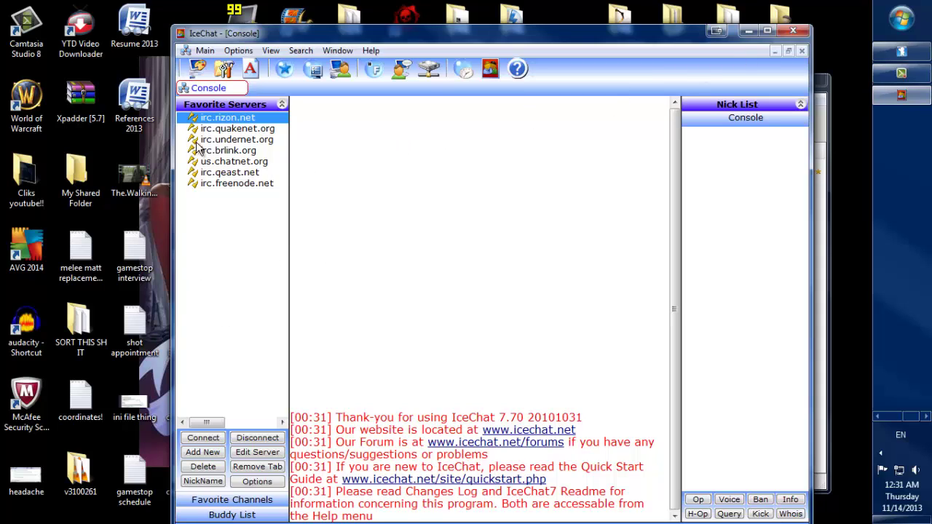
pyautogui.doubleClick(245, 119)
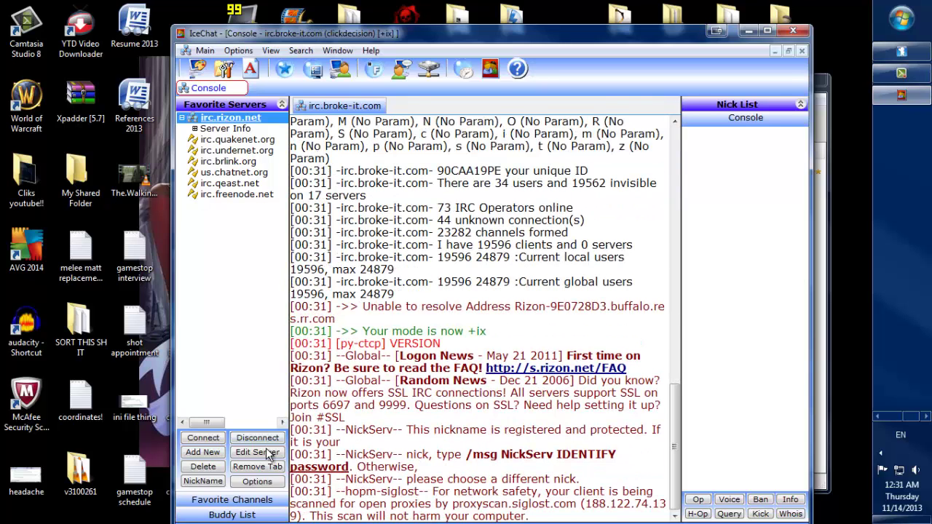
# Look at the dialogs for adding a new favorite server and a new favorite channel, closing both without adding anything
pyautogui.click(203, 453)
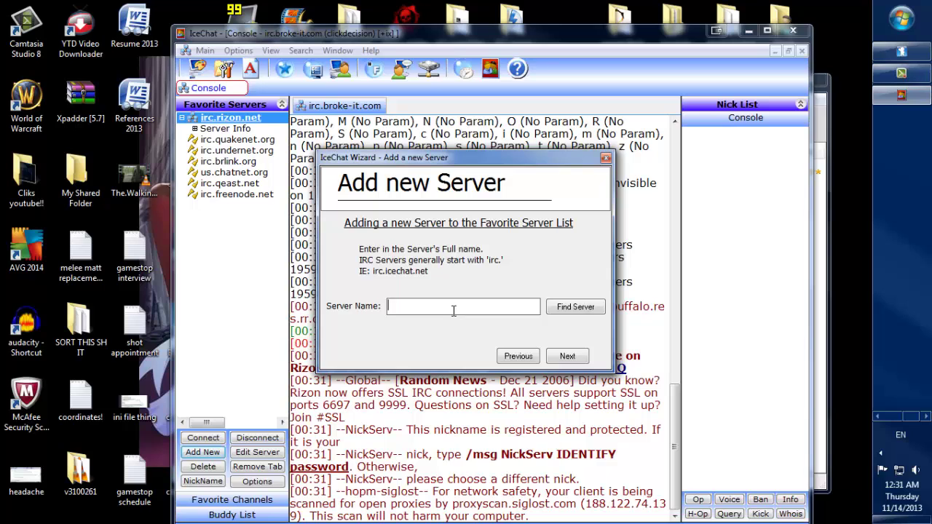
pyautogui.click(606, 160)
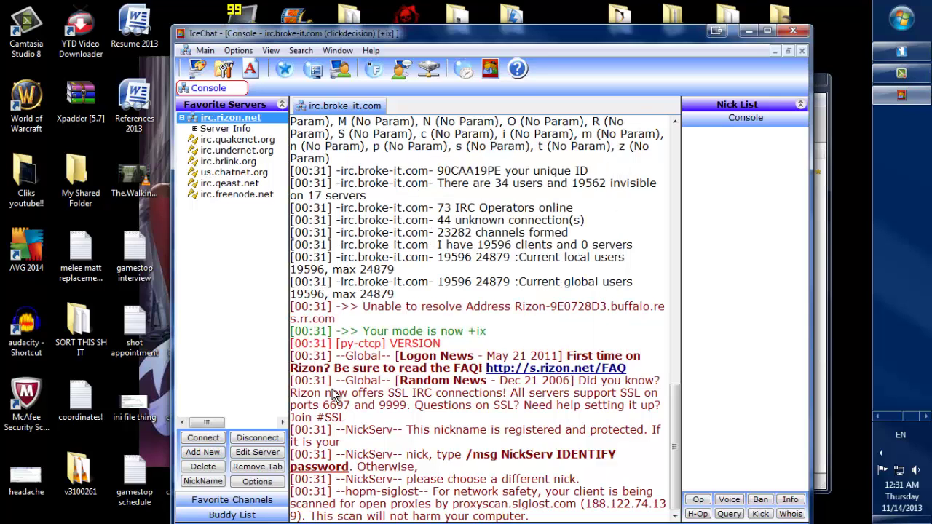
pyautogui.click(248, 500)
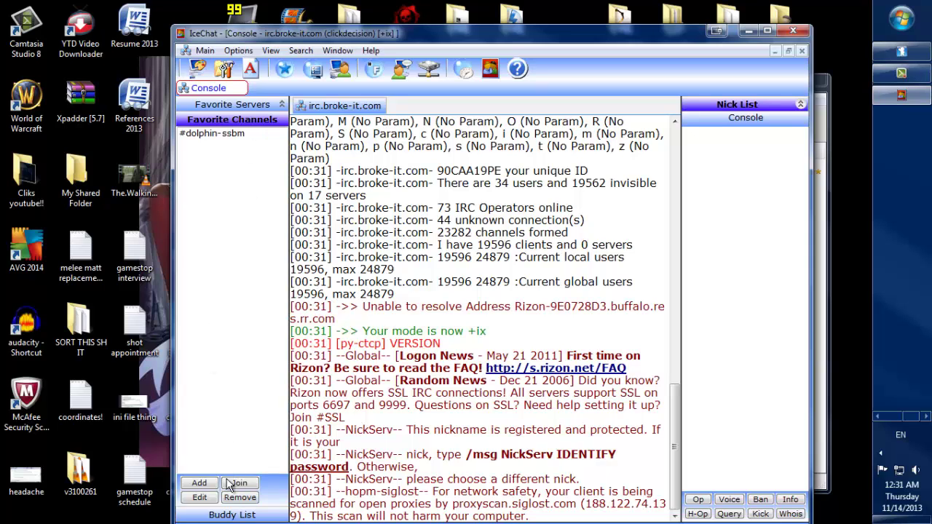
pyautogui.click(212, 490)
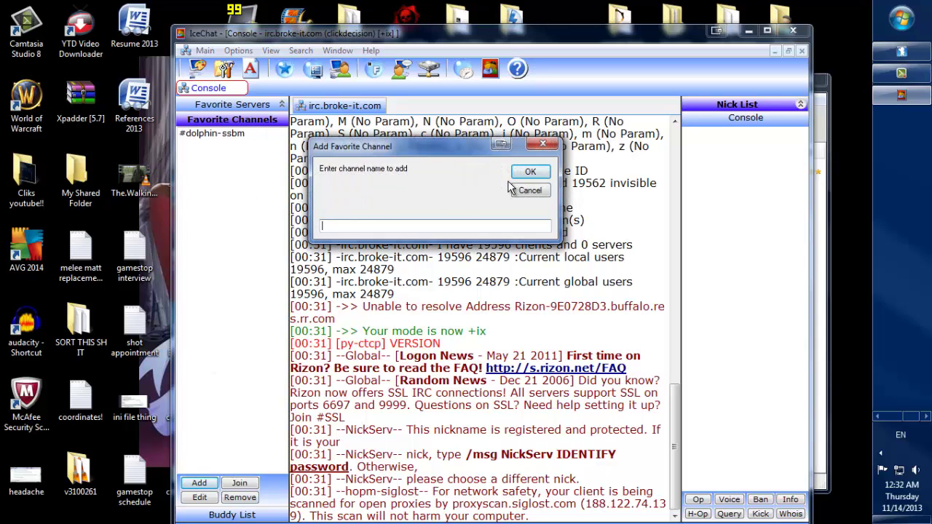
pyautogui.click(544, 144)
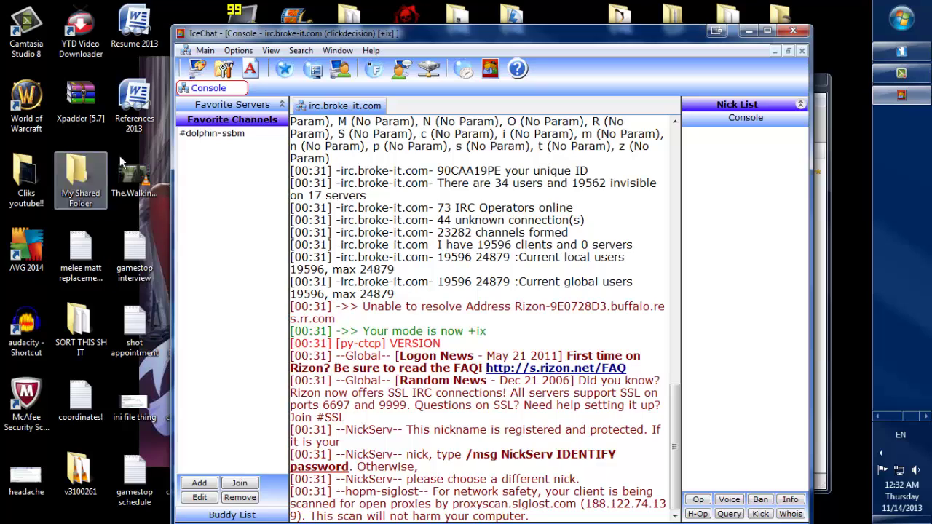
# Join the favorite channel #dolphin-ssbm and minimize the IceChat window
pyautogui.doubleClick(214, 139)
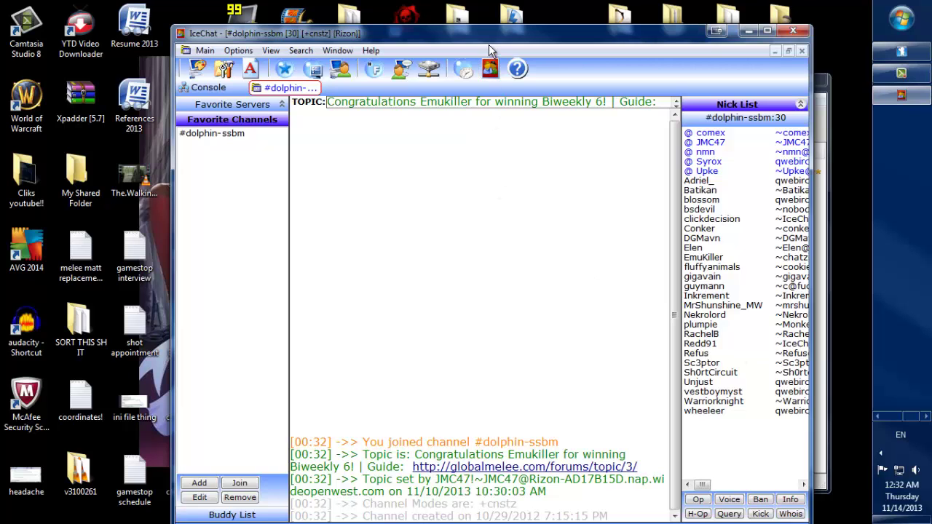
pyautogui.moveTo(489, 42); pyautogui.dragTo(481, 22)
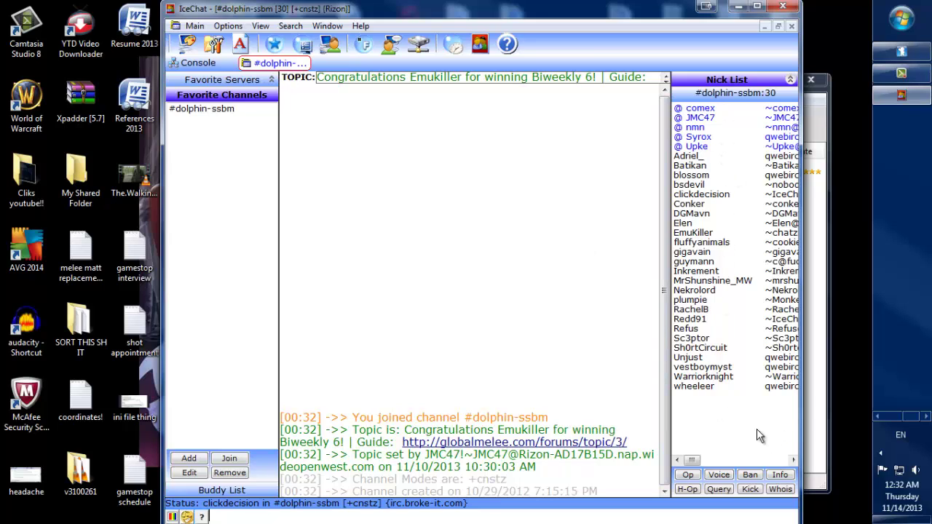
pyautogui.click(739, 6)
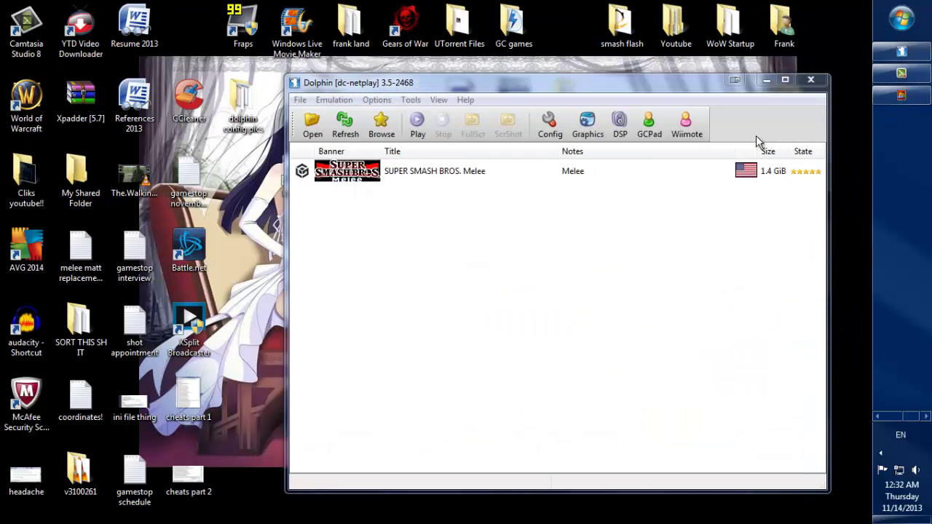
# In Dolphin, open the NetPlay setup, examine its connection address, port and hosting options, and close it
pyautogui.click(525, 223)
pyautogui.click(412, 100)
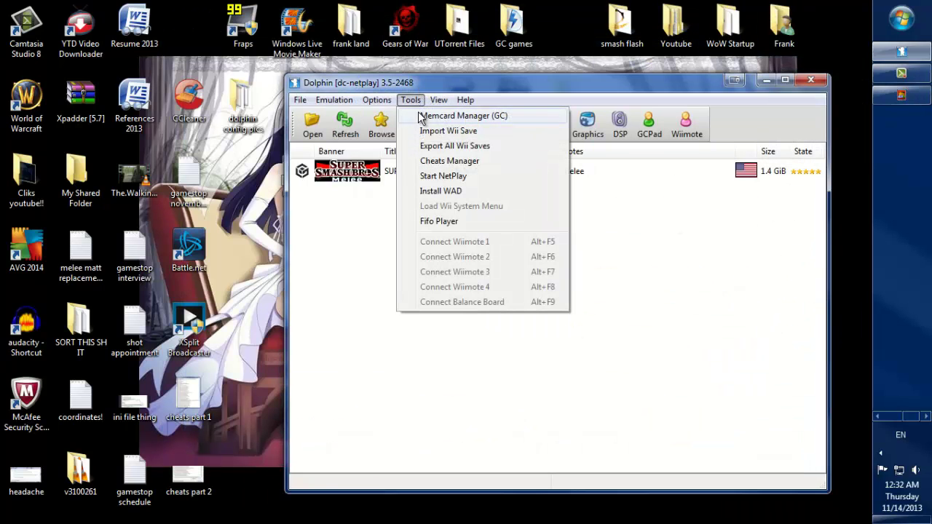
pyautogui.click(462, 182)
pyautogui.moveTo(534, 166); pyautogui.dragTo(389, 134)
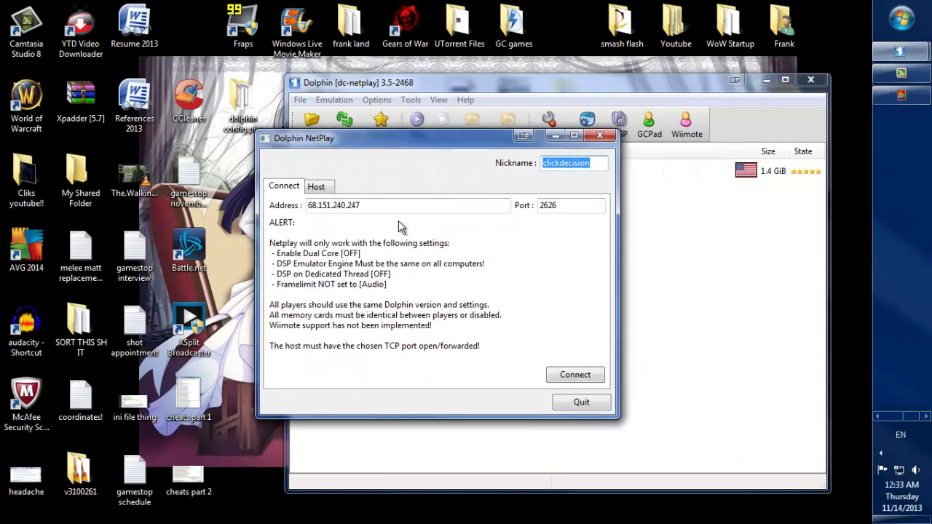
pyautogui.moveTo(411, 205); pyautogui.dragTo(298, 210)
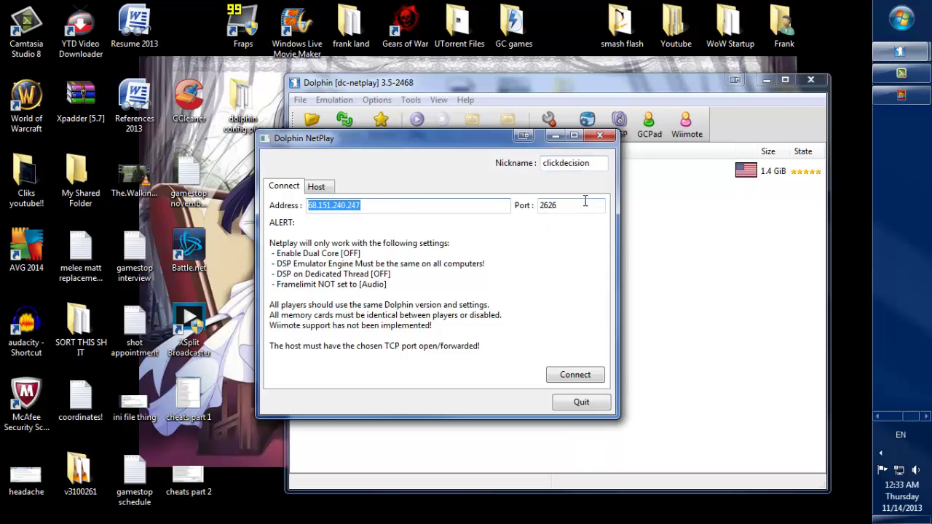
pyautogui.moveTo(588, 204); pyautogui.dragTo(519, 217)
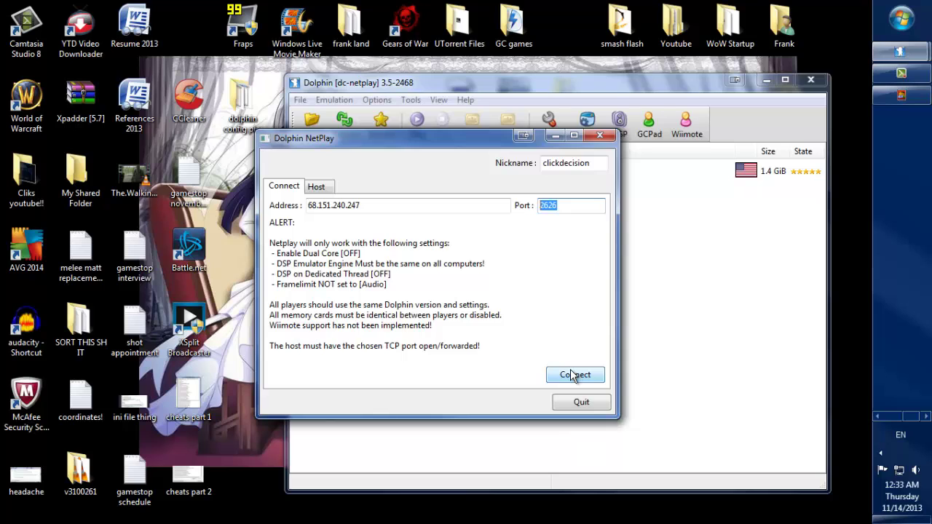
pyautogui.click(316, 186)
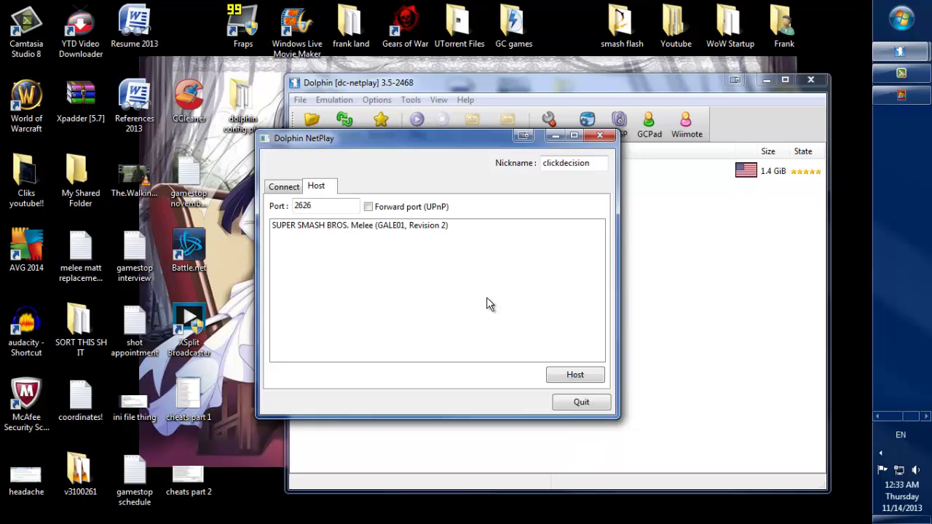
pyautogui.click(600, 135)
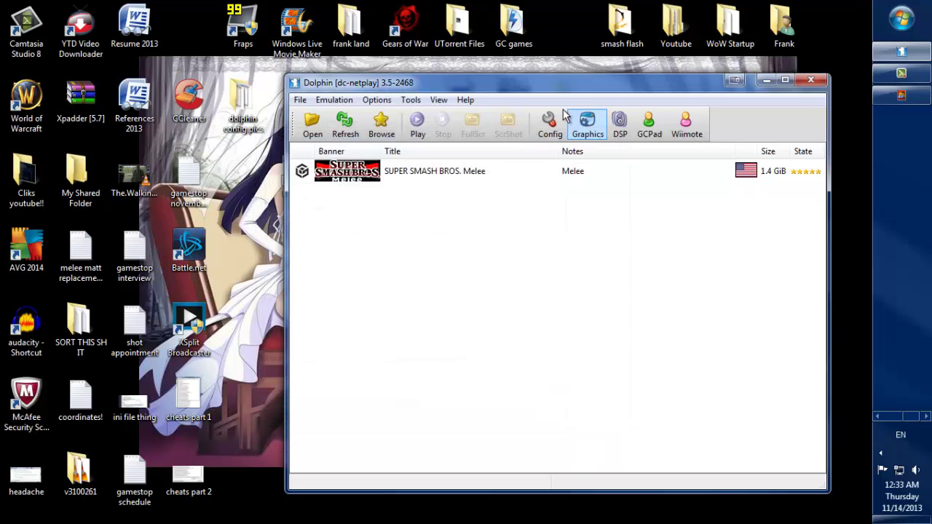
pyautogui.moveTo(544, 83); pyautogui.dragTo(451, 32)
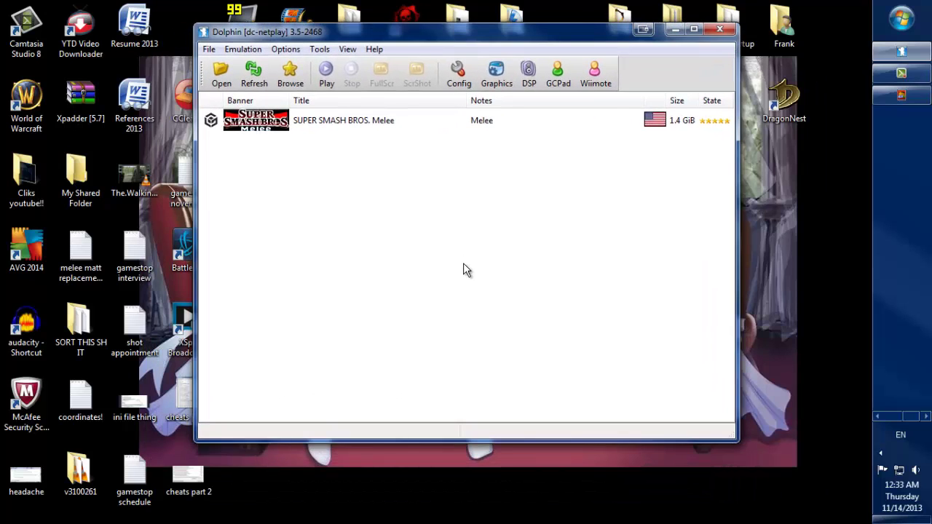
pyautogui.moveTo(463, 264); pyautogui.dragTo(366, 210)
pyautogui.moveTo(456, 210); pyautogui.dragTo(270, 99)
pyautogui.click(383, 198)
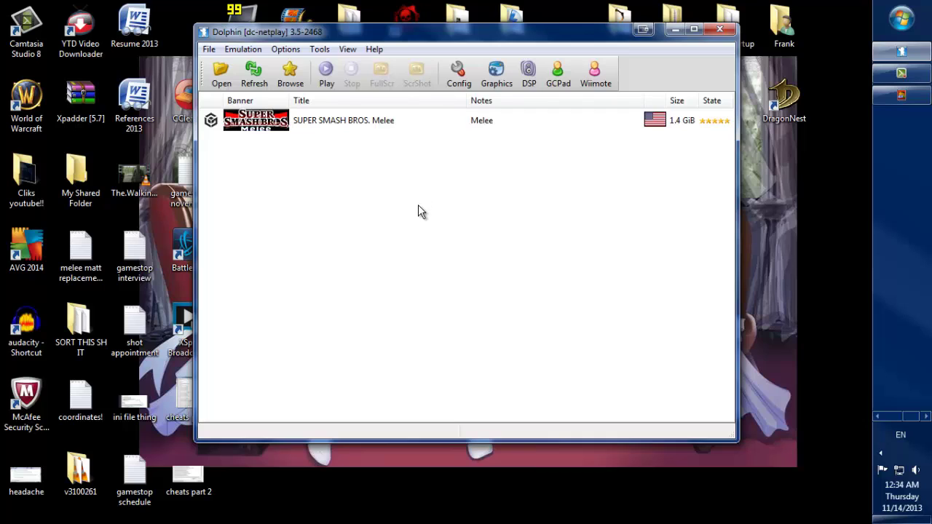